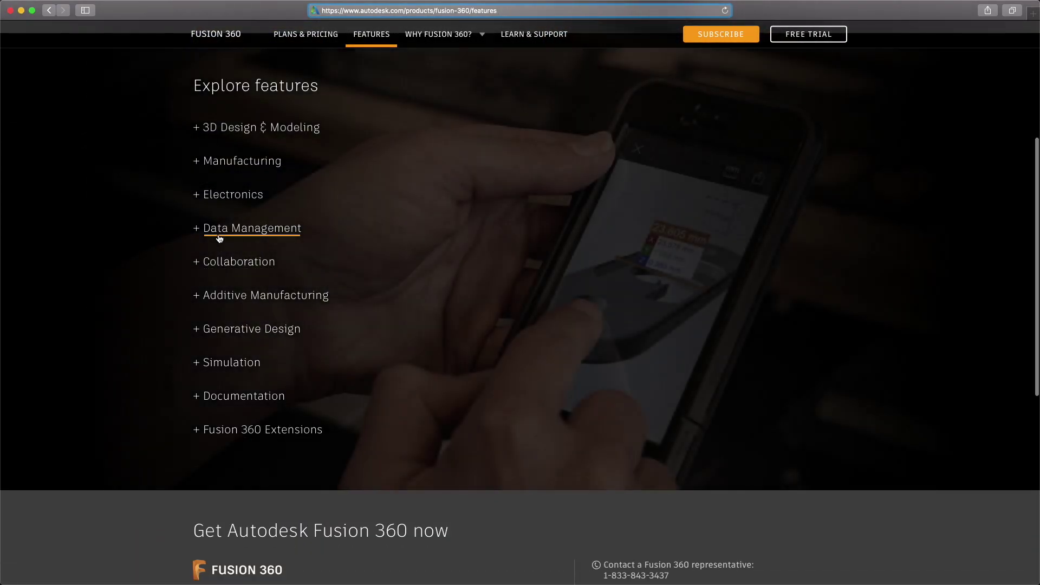
Expand Data Management on the Fusion 360 Features page and show the Cloud Storage details.
click(219, 229)
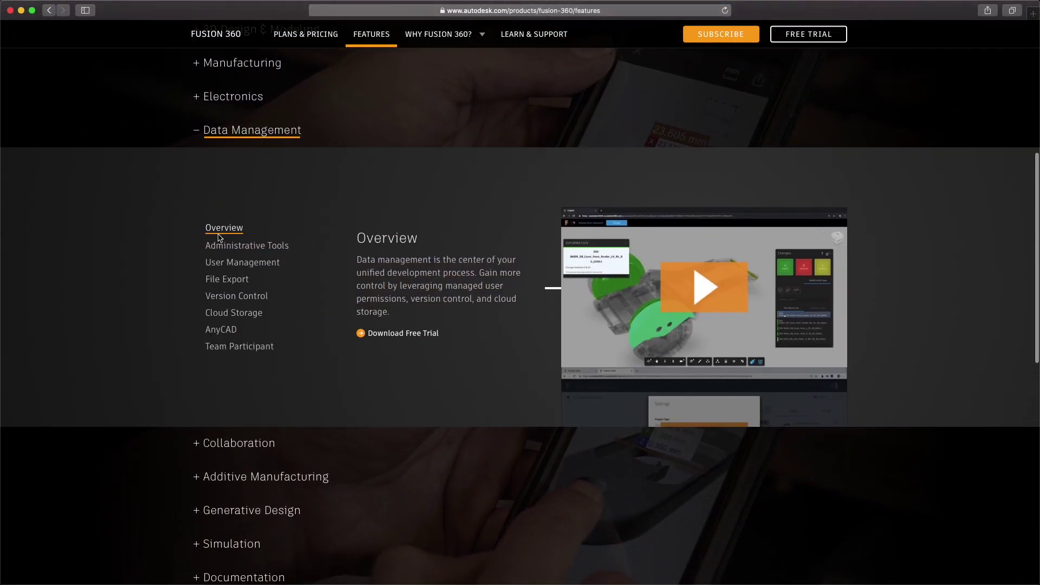
click(232, 272)
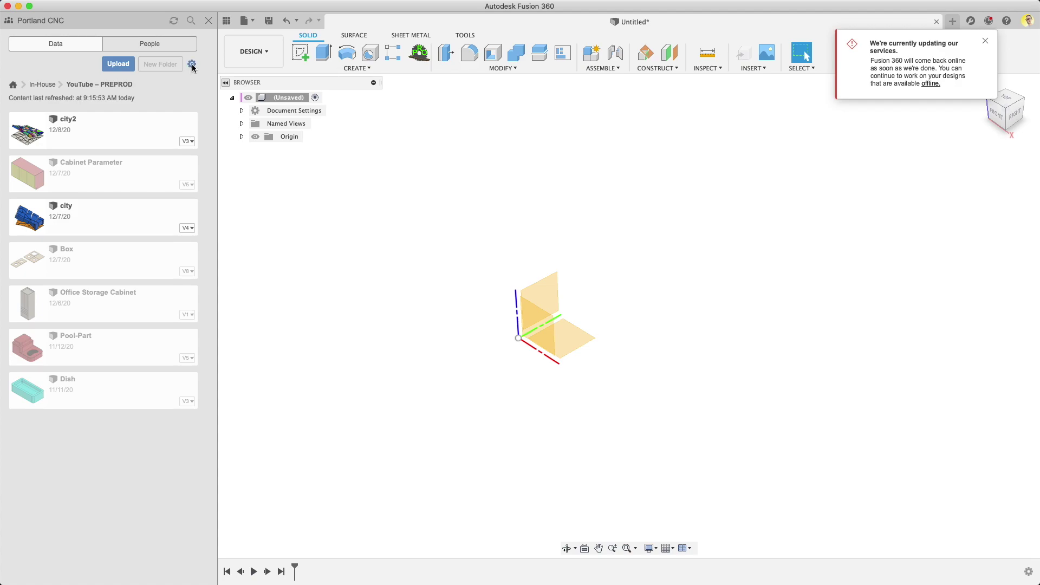
Select the Box design and bring up the YouTube – PREPROD project's menu containing Cache This Project.
click(1005, 108)
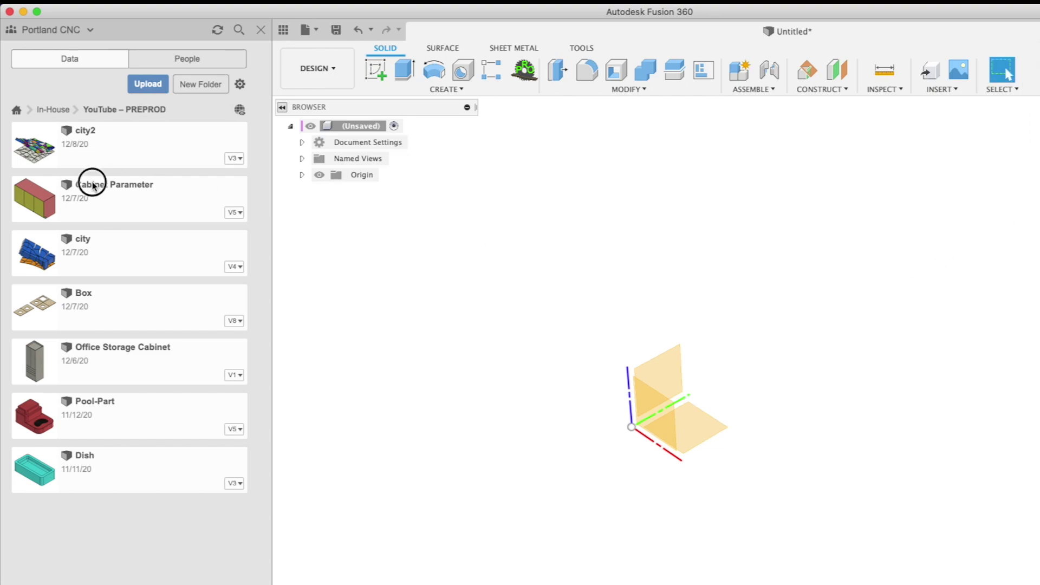
click(87, 305)
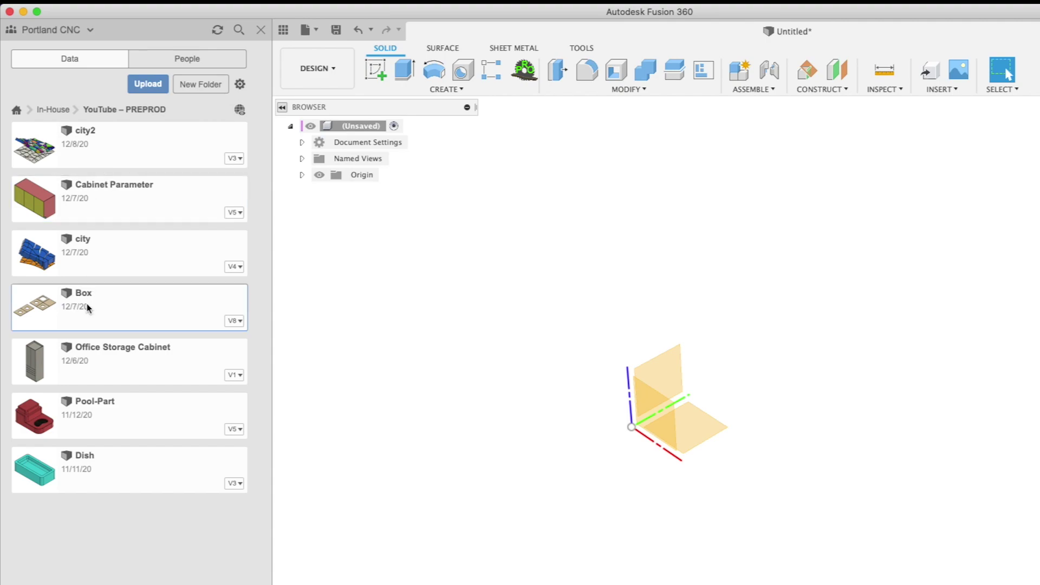
click(240, 86)
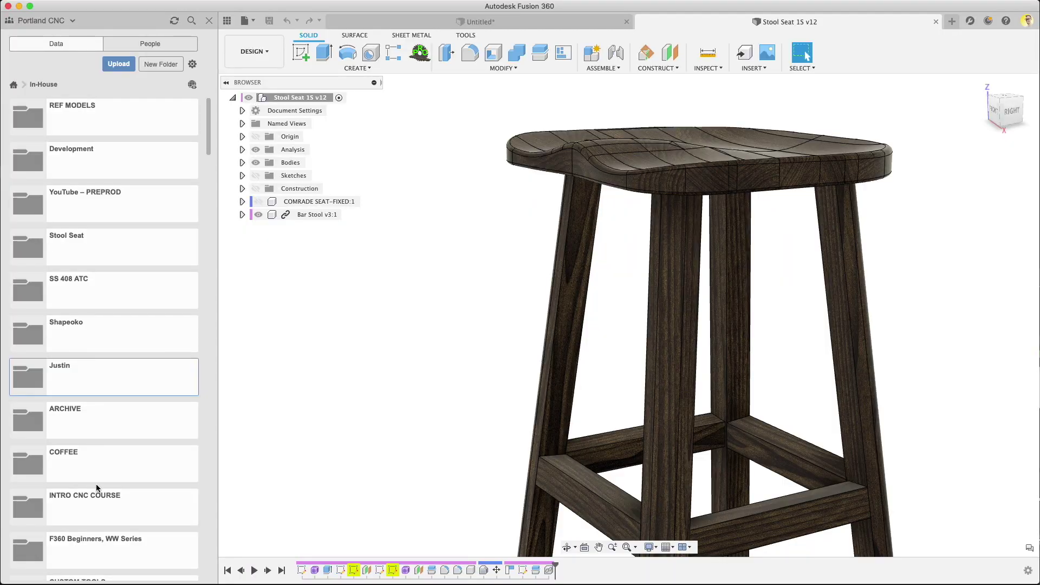
Look inside INTRO CNC COURSE, return to In-House, and bring up Add to Offline Cache for COFFEE.
double_click(99, 502)
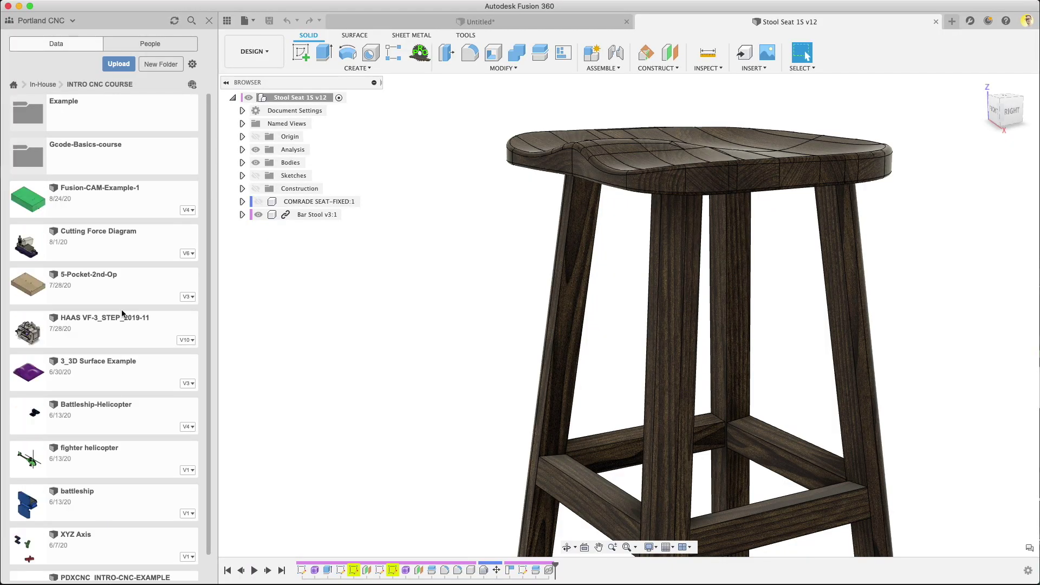
right_click(113, 198)
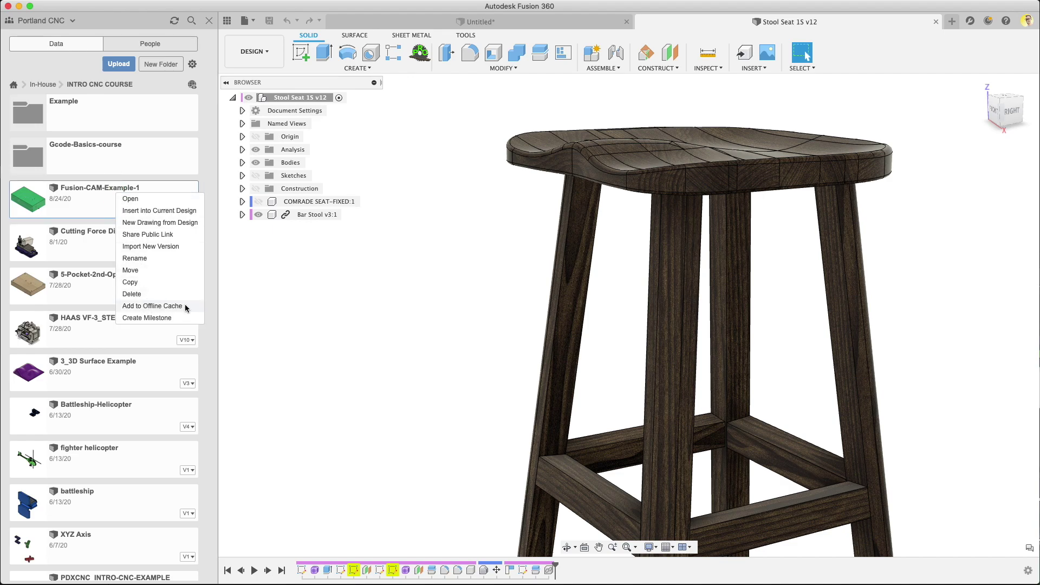
click(287, 316)
click(36, 85)
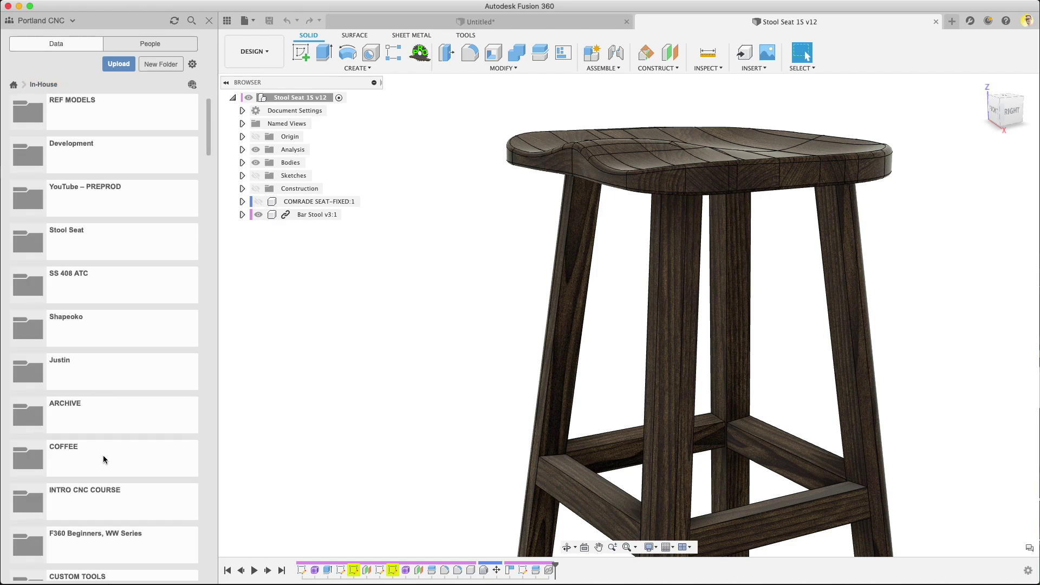
right_click(104, 501)
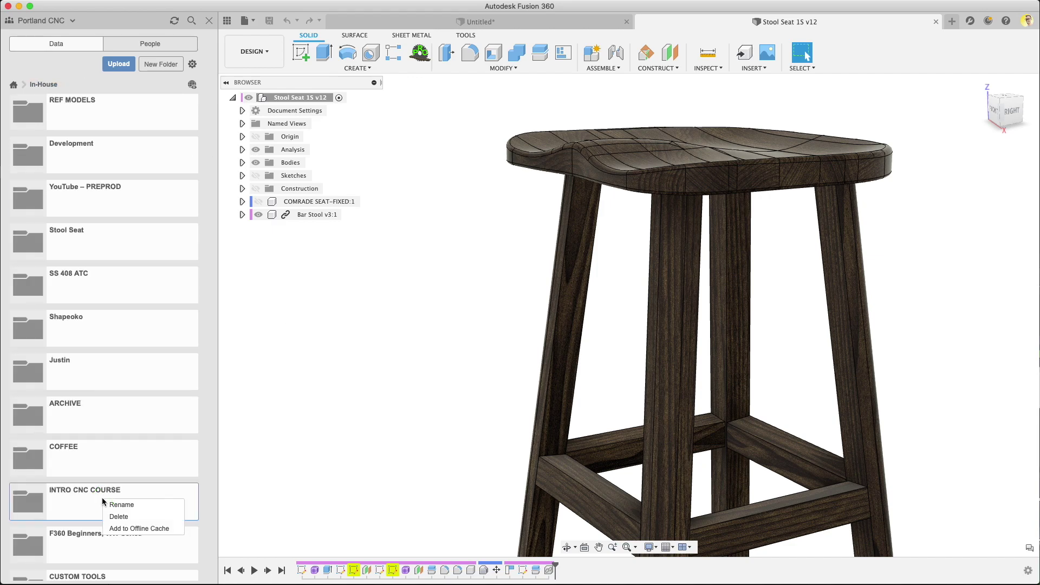
right_click(107, 462)
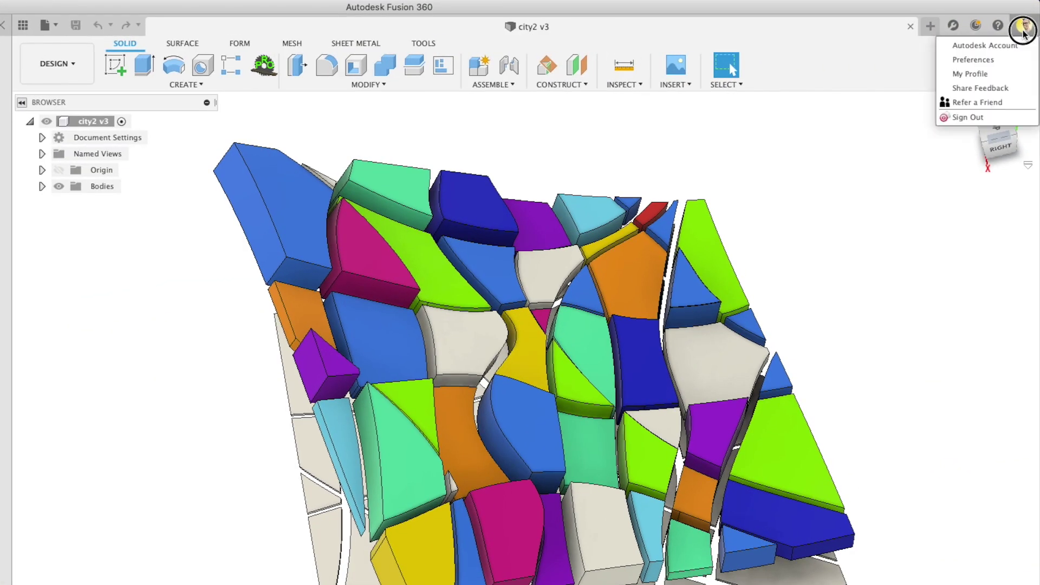
Change the General preference Offline cache time period from 90 to 360 days, apply, and close with OK.
click(1000, 60)
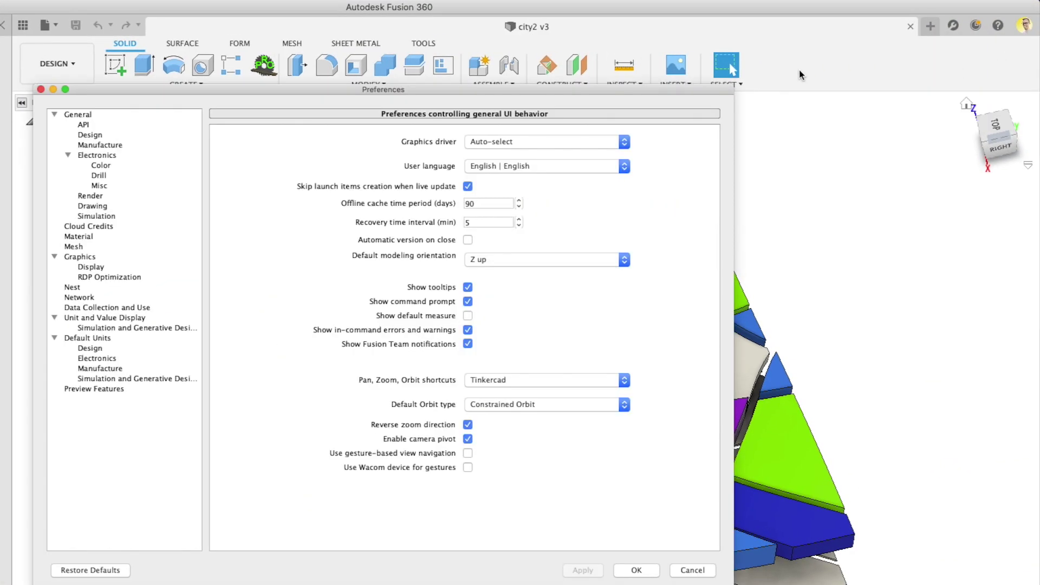
double_click(477, 203)
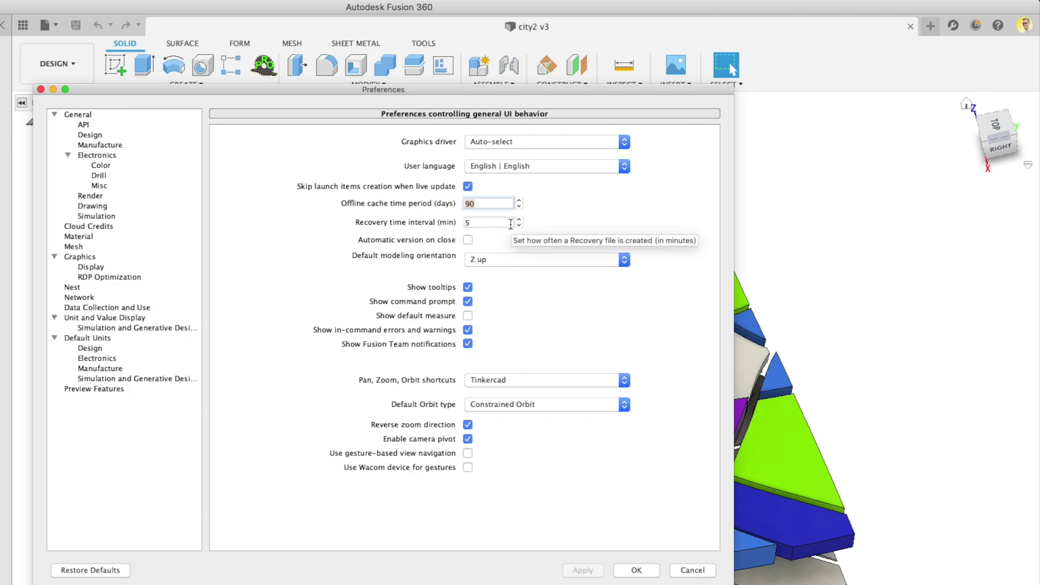
text(360)
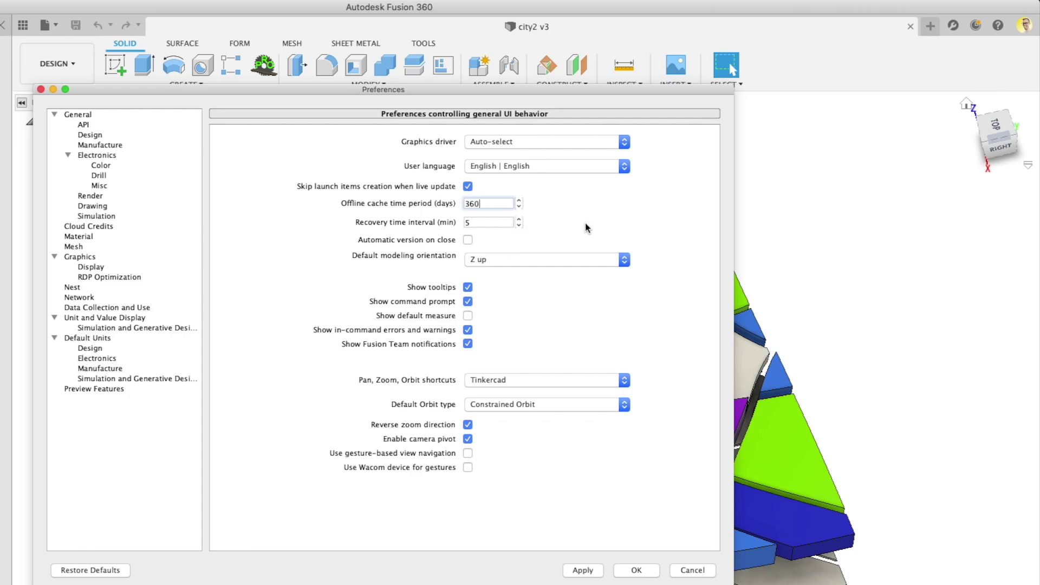
click(521, 203)
click(520, 203)
click(585, 573)
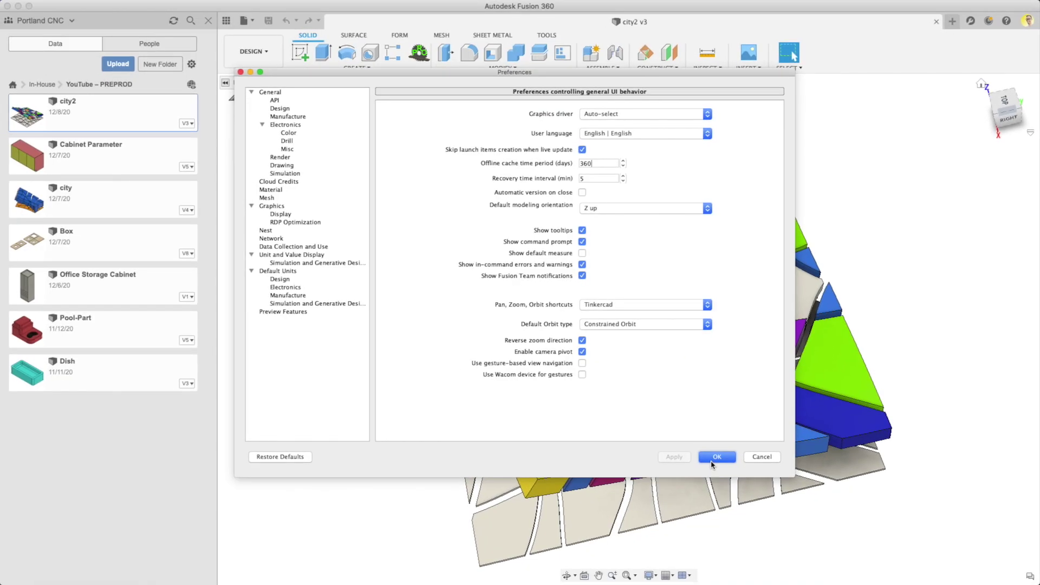
click(637, 570)
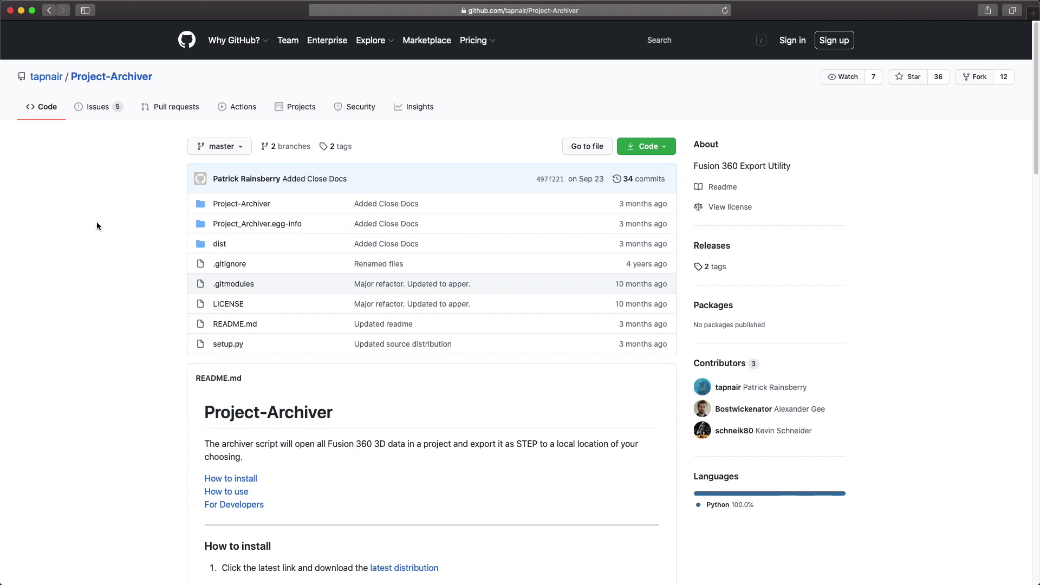
Read the Project-Archiver README from the repository name and description down to How to install.
drag(155, 78, 72, 77)
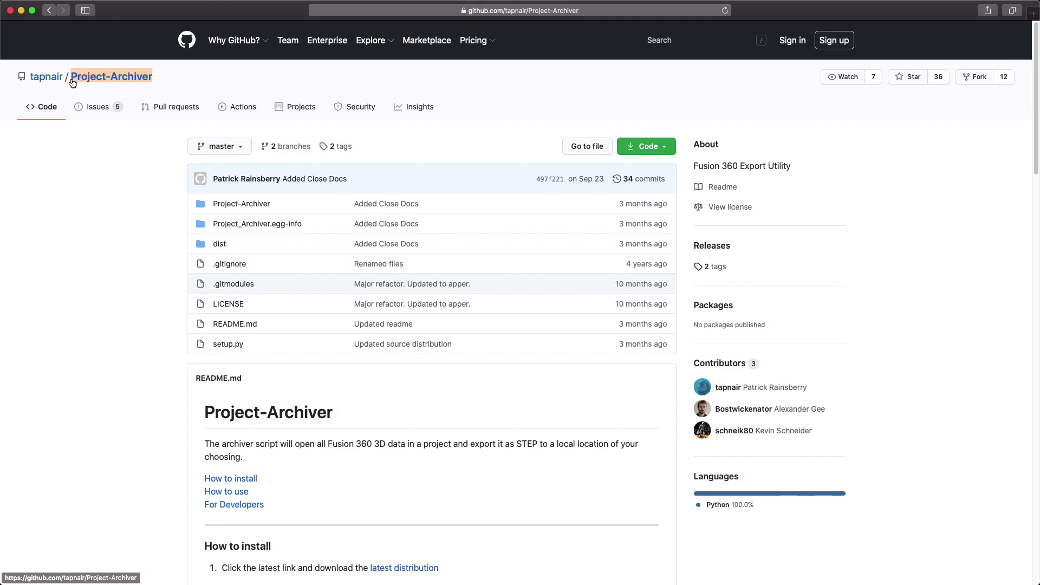
click(106, 248)
scroll(106, 248, down, 5)
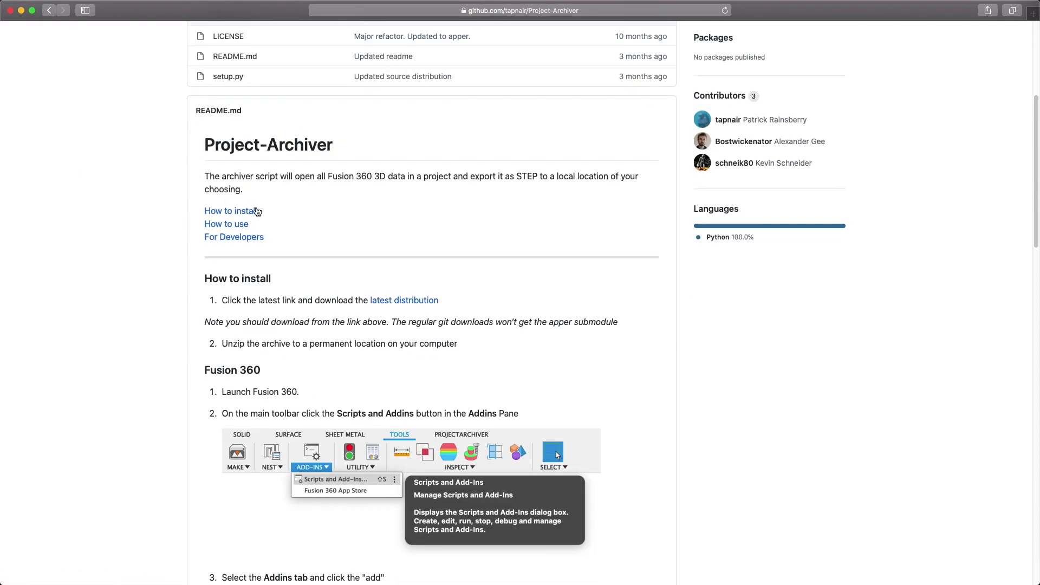
drag(256, 184, 202, 177)
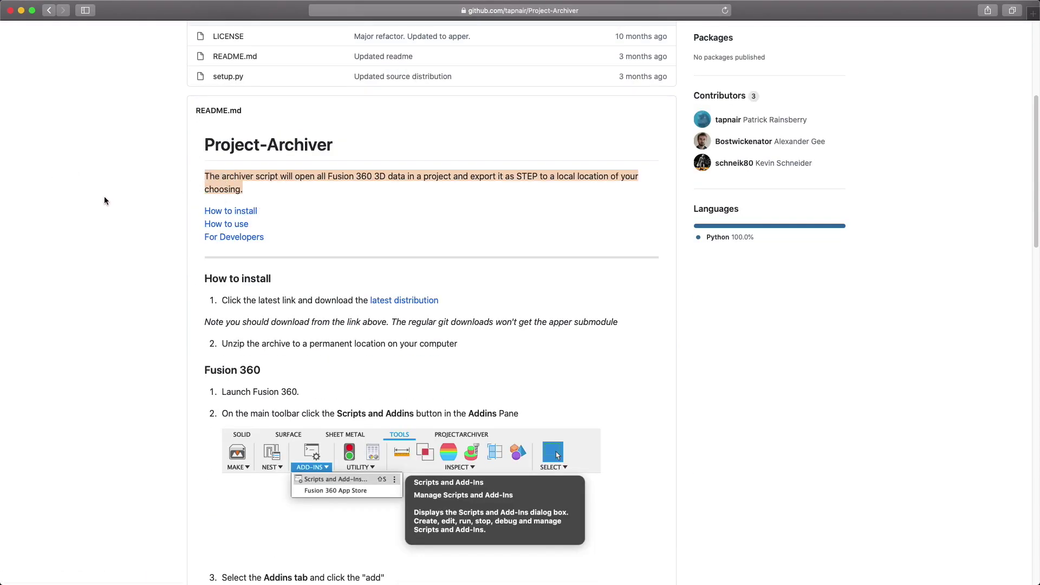
click(105, 199)
scroll(164, 229, down, 3)
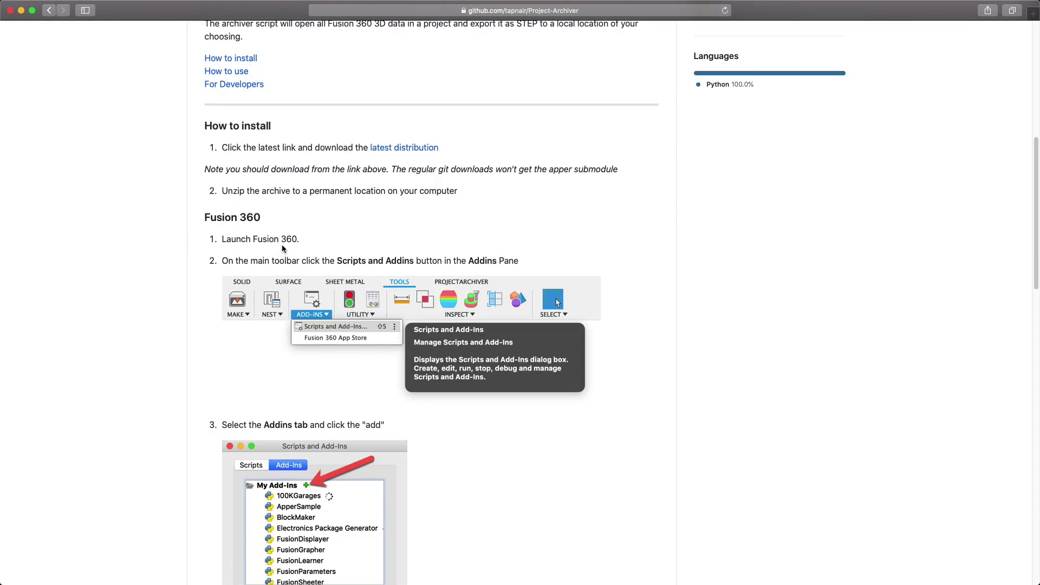
Run ProjectArchiver's Export Active Project with both STEP and F3D ticked as export types.
scroll(282, 245, down, 3)
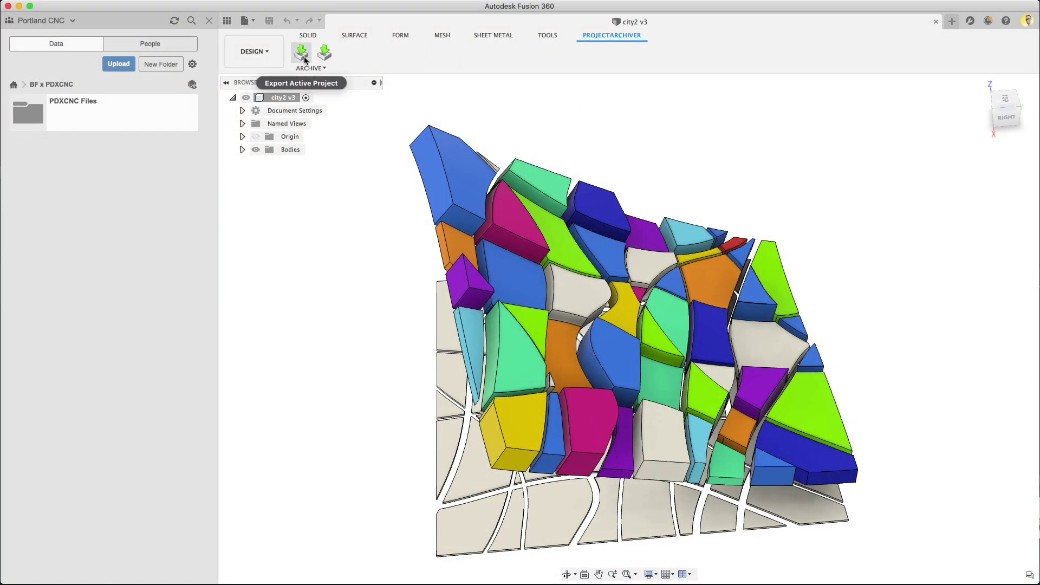
click(302, 54)
click(859, 167)
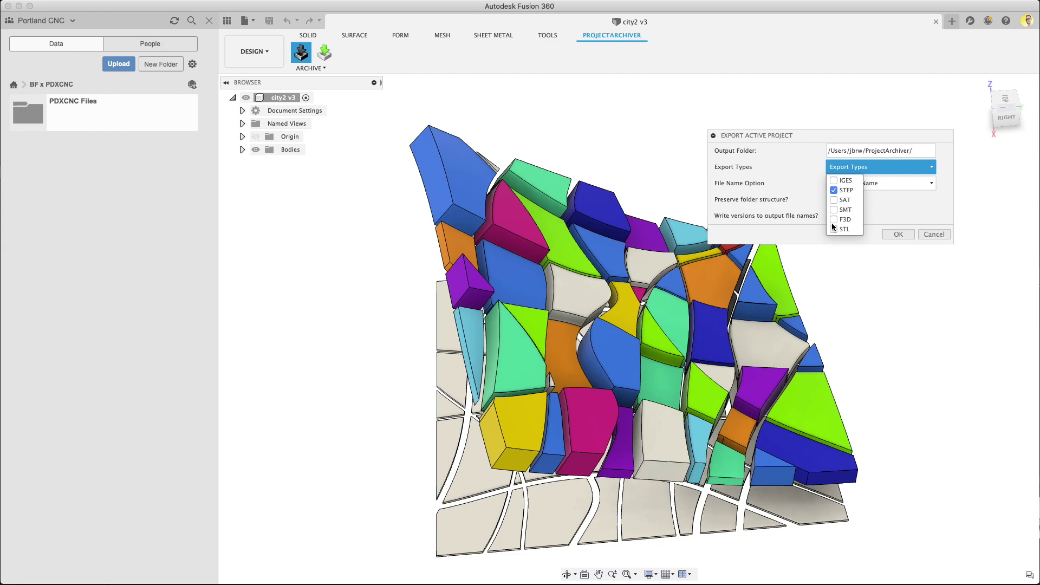
click(834, 220)
click(871, 246)
click(898, 234)
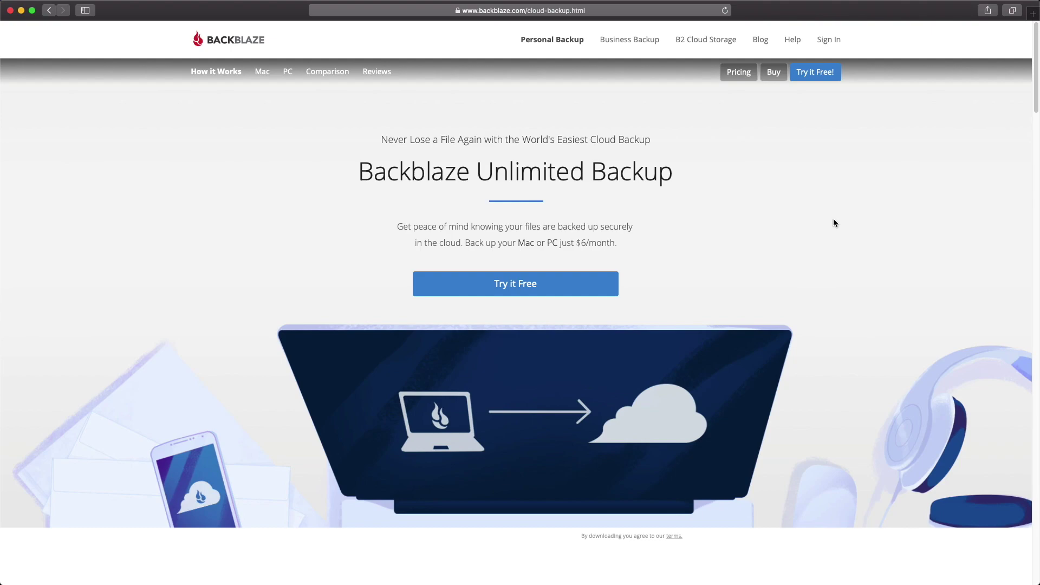
Scroll through the Backblaze backup features, then open Pricing and highlight the $60 yearly price.
scroll(728, 193, down, 8)
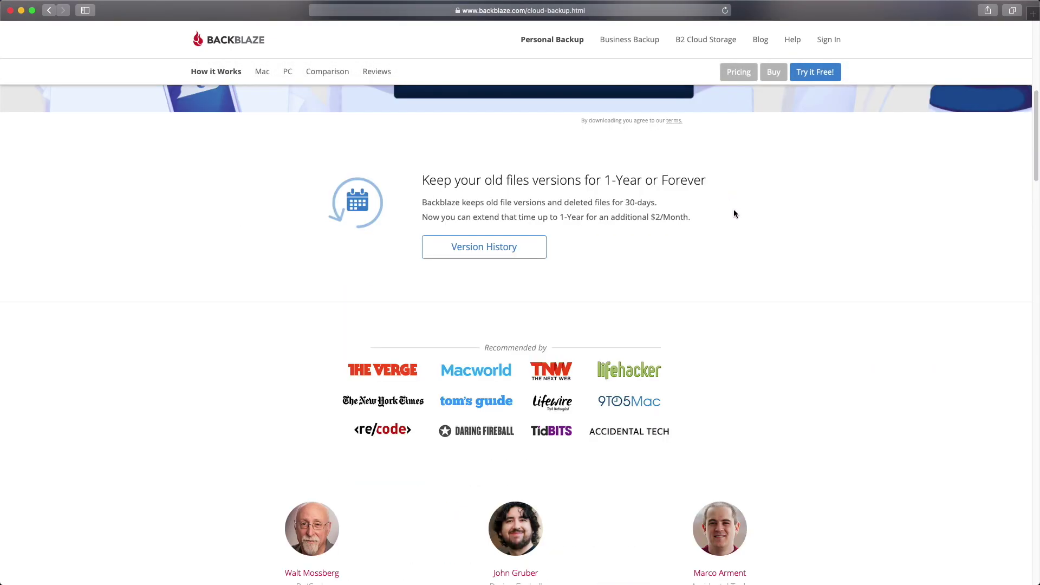
scroll(734, 213, down, 15)
scroll(733, 214, up, 2)
scroll(733, 213, up, 2)
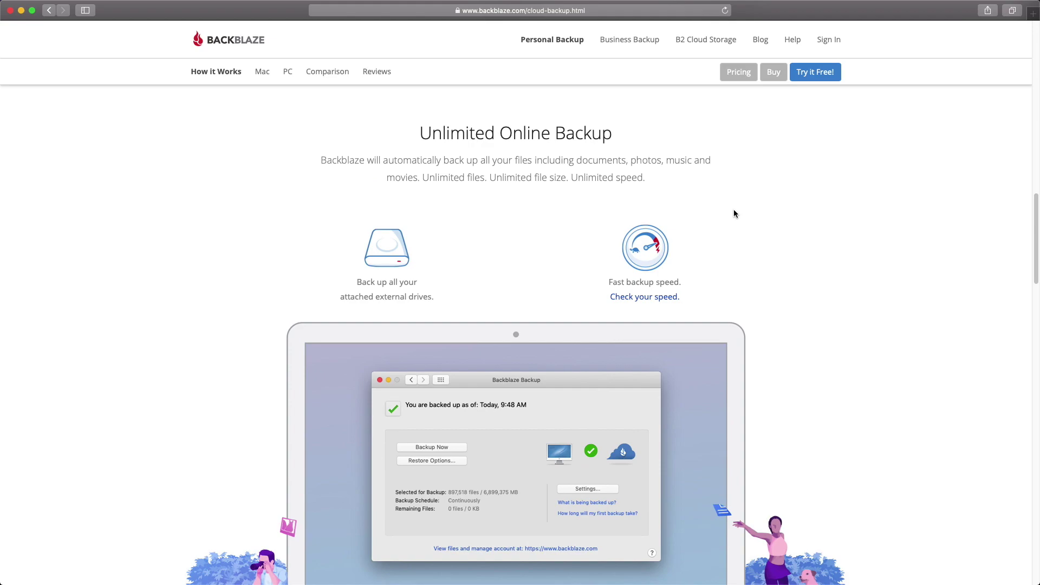
scroll(733, 214, down, 10)
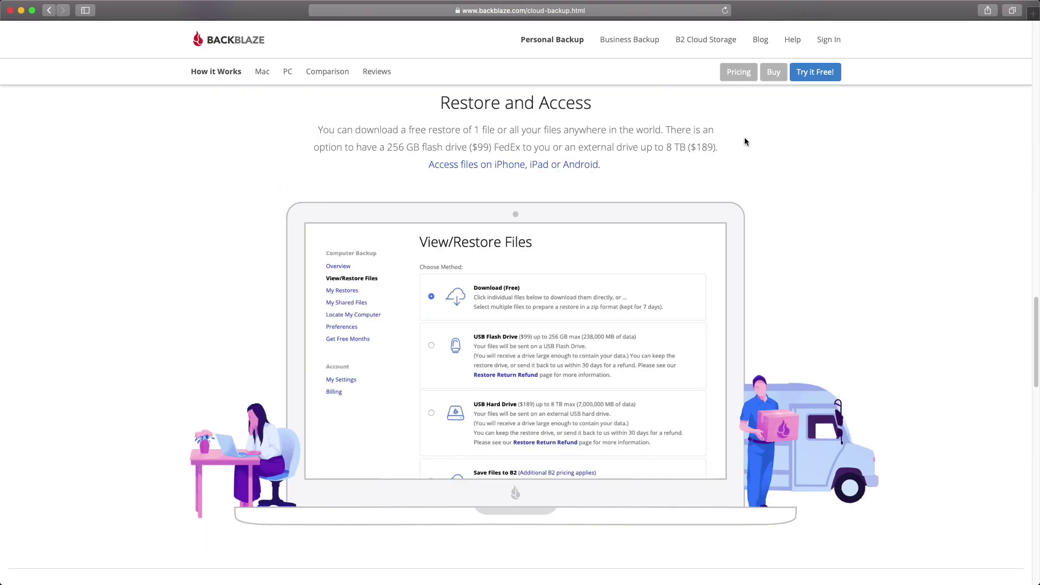
click(738, 72)
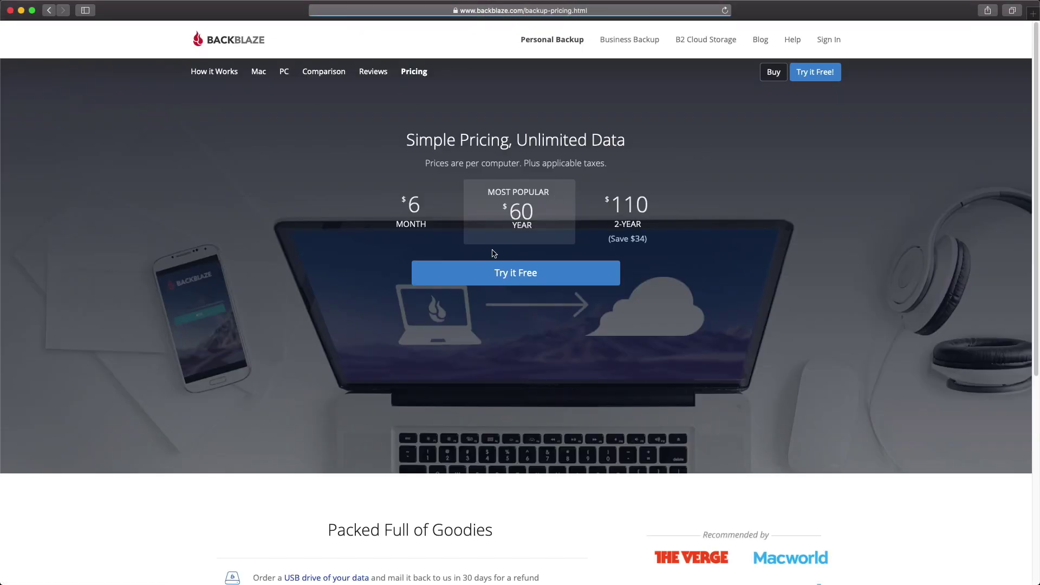
drag(497, 211, 550, 217)
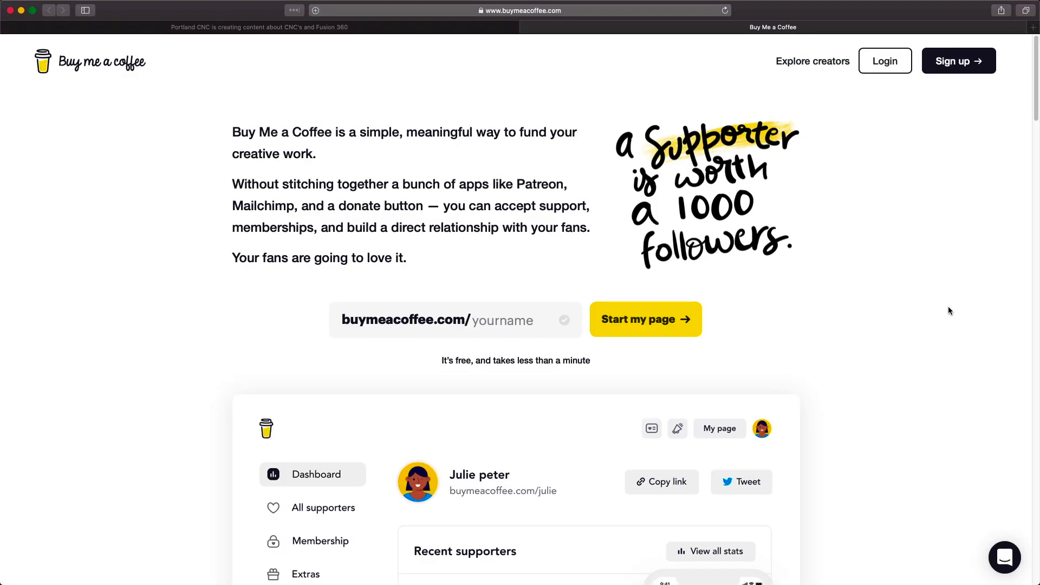
On Portland CNC's page, try 3 and 5 coffees, then settle on a single coffee.
scroll(948, 310, down, 10)
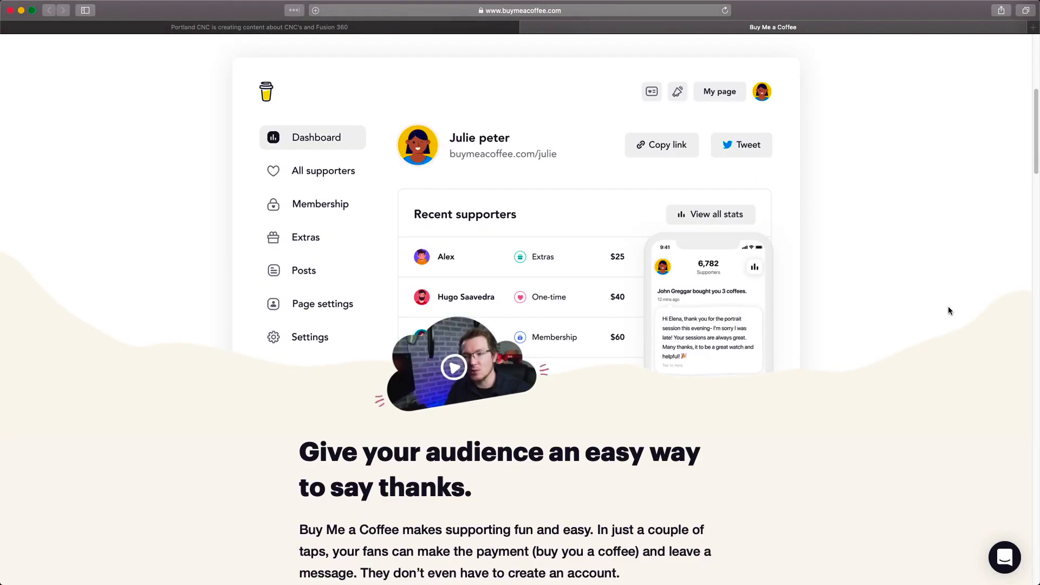
scroll(948, 310, down, 5)
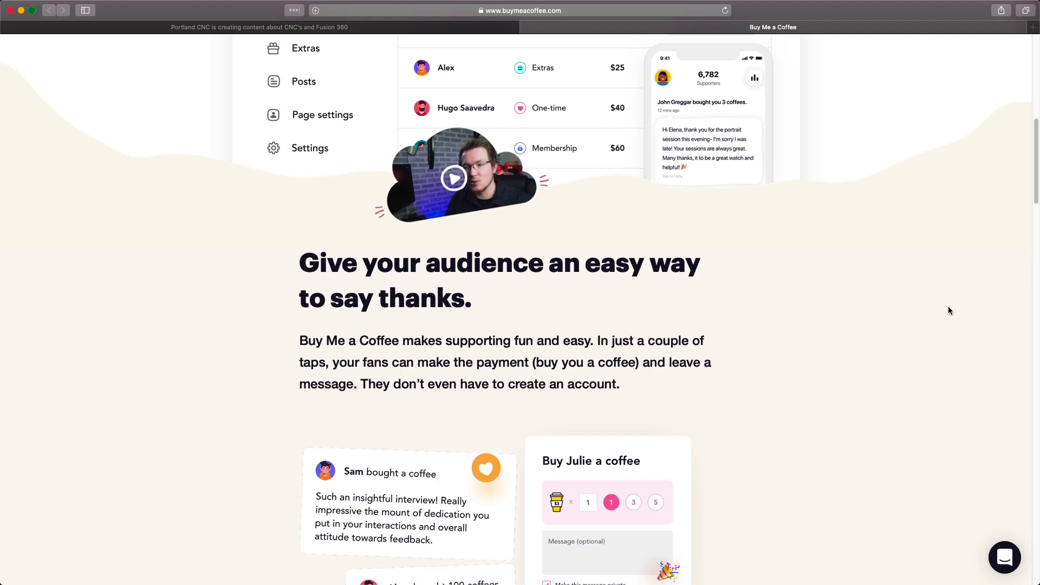
scroll(949, 310, down, 5)
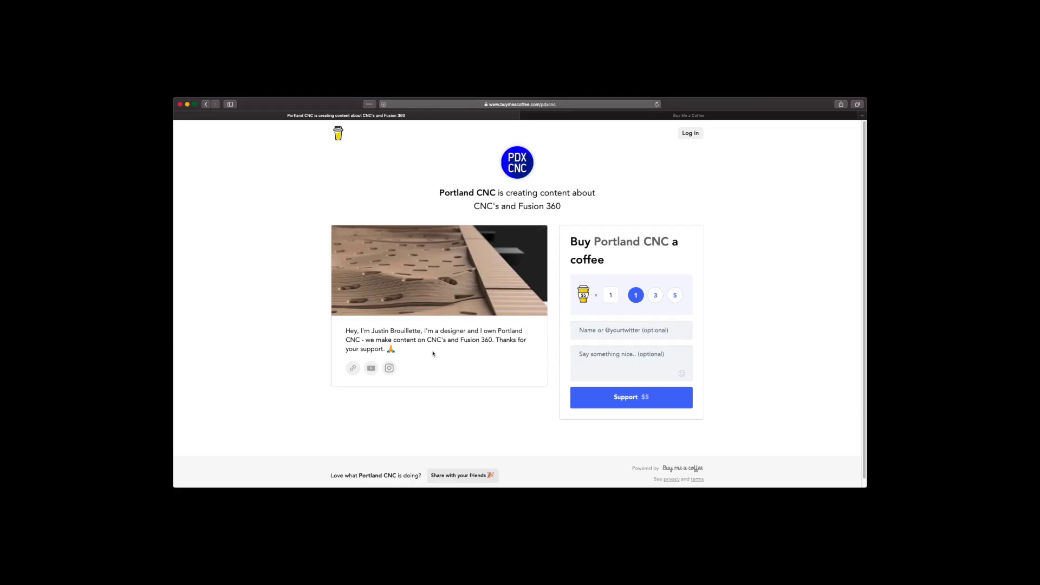
click(655, 295)
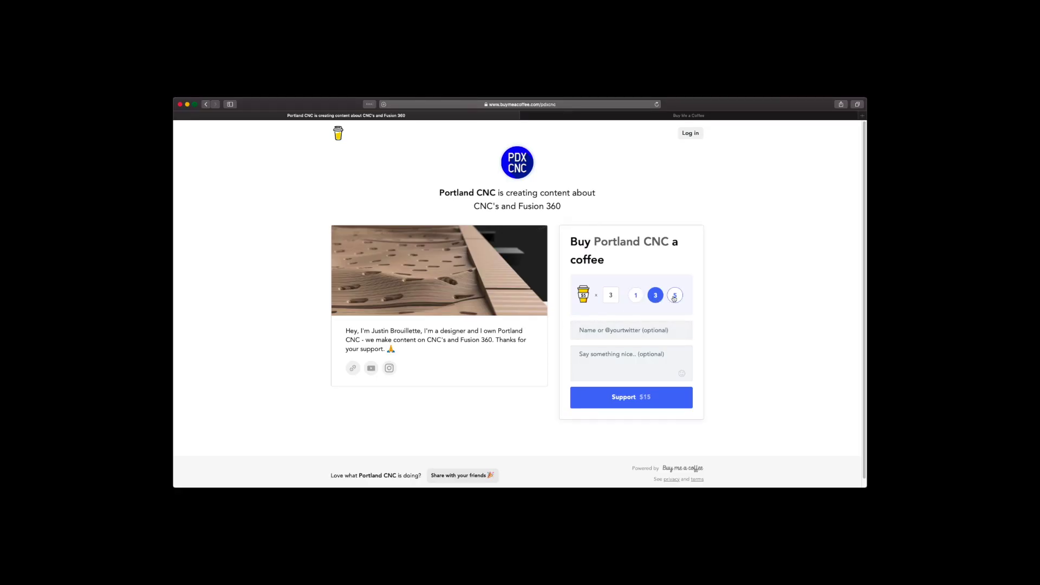
click(674, 296)
click(636, 295)
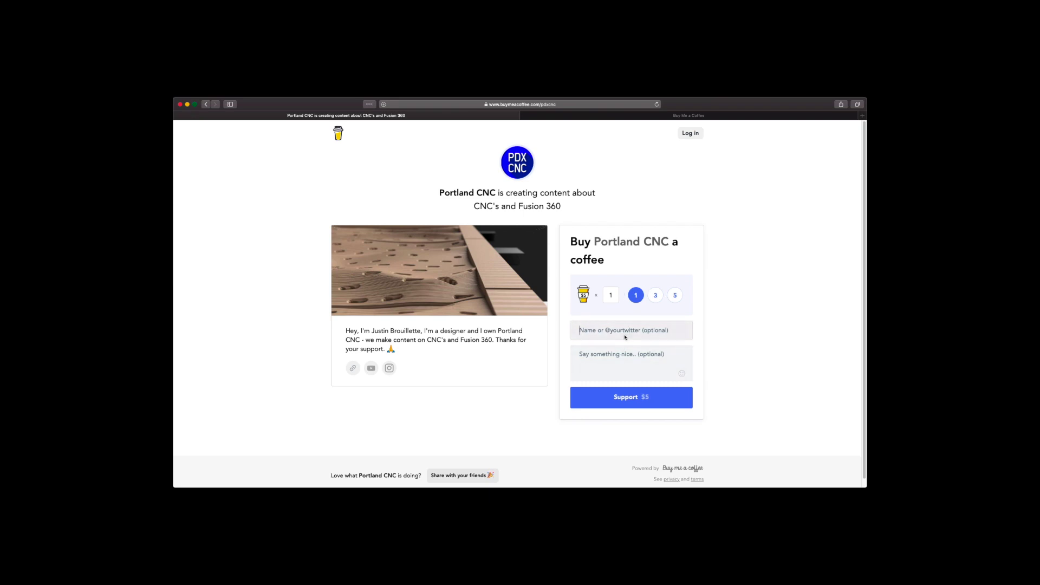
Enter the supporter's name and the message 'Love the Youtube content!'.
text(Ben)
key(Tab)
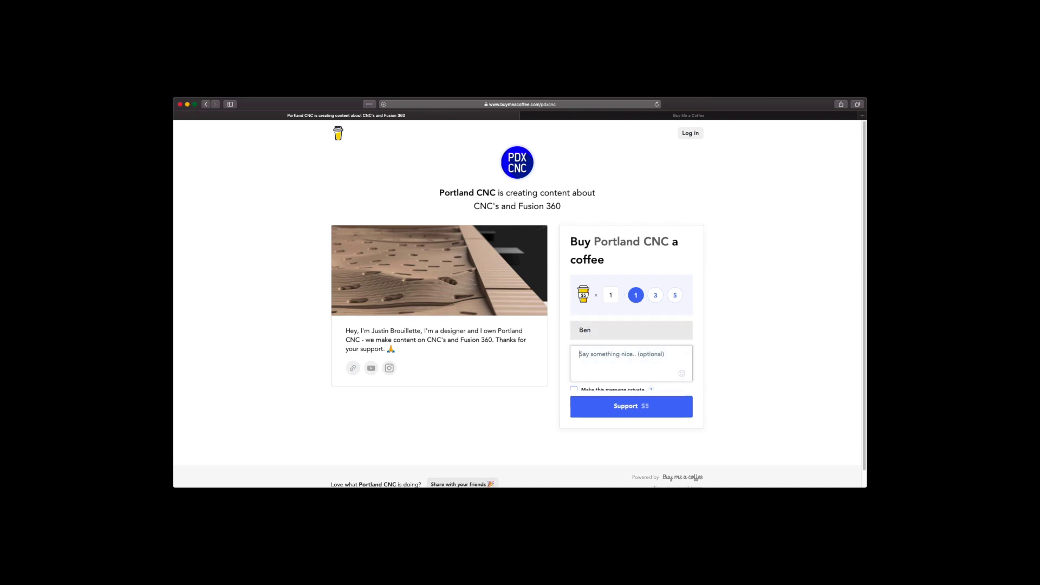
text(Love the Youtube)
text( channel)
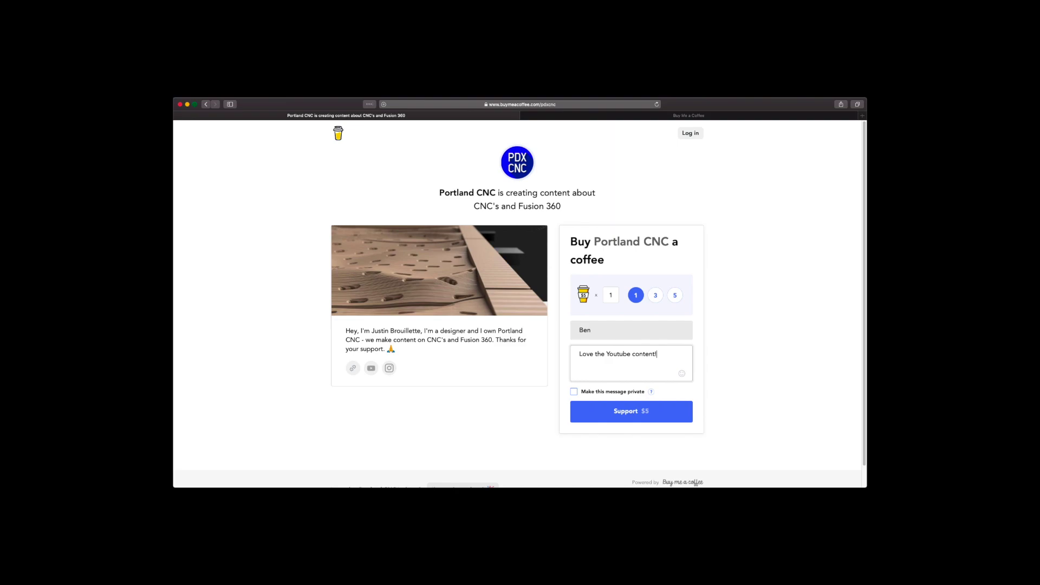